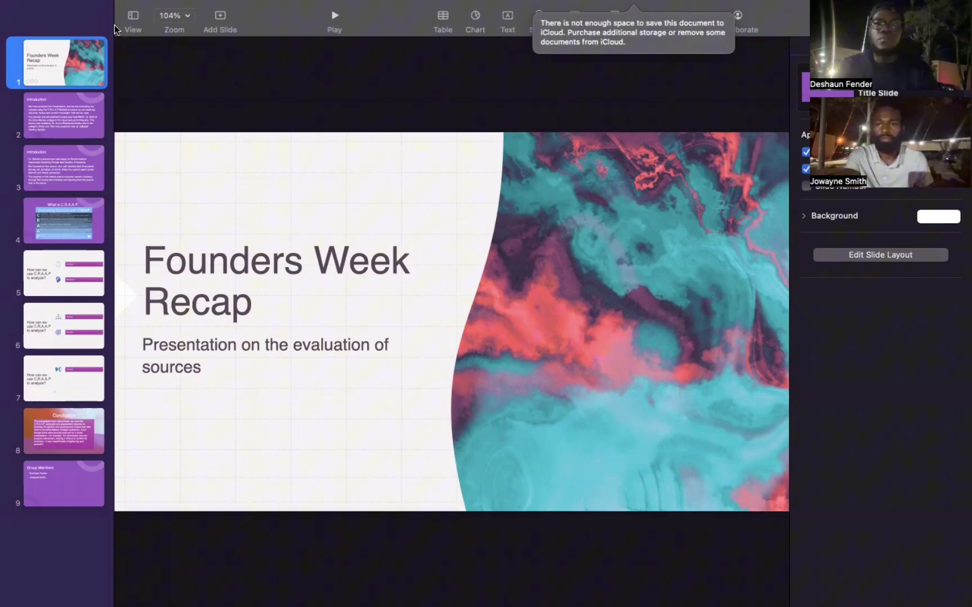
Advance to slide 3, the second Introduction slide on Dr. Gordon's lecture topic.
key(Down)
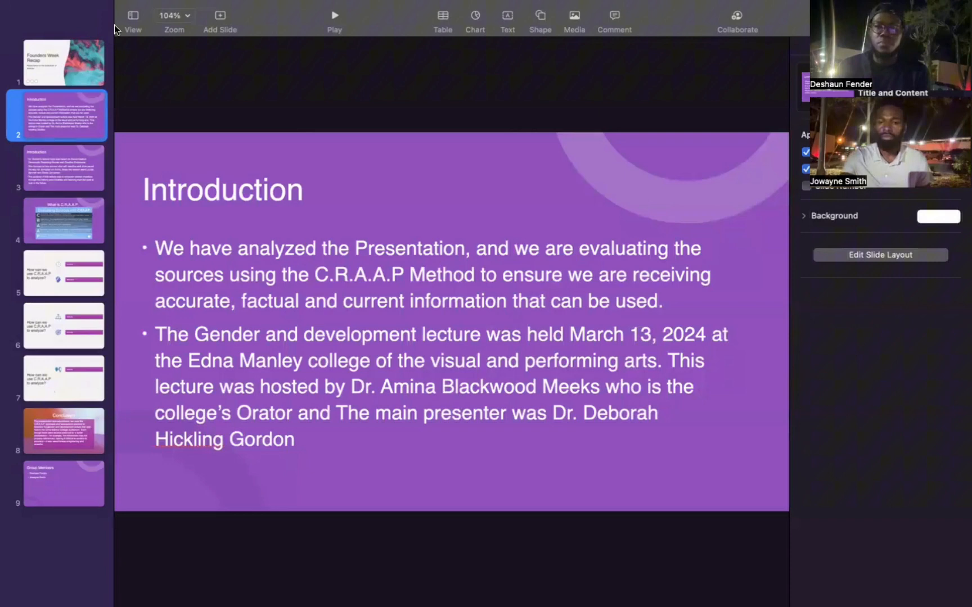
Advance to slide 4, 'What is C.R.A.A.P', with the Evaluating Sources table.
key(Down)
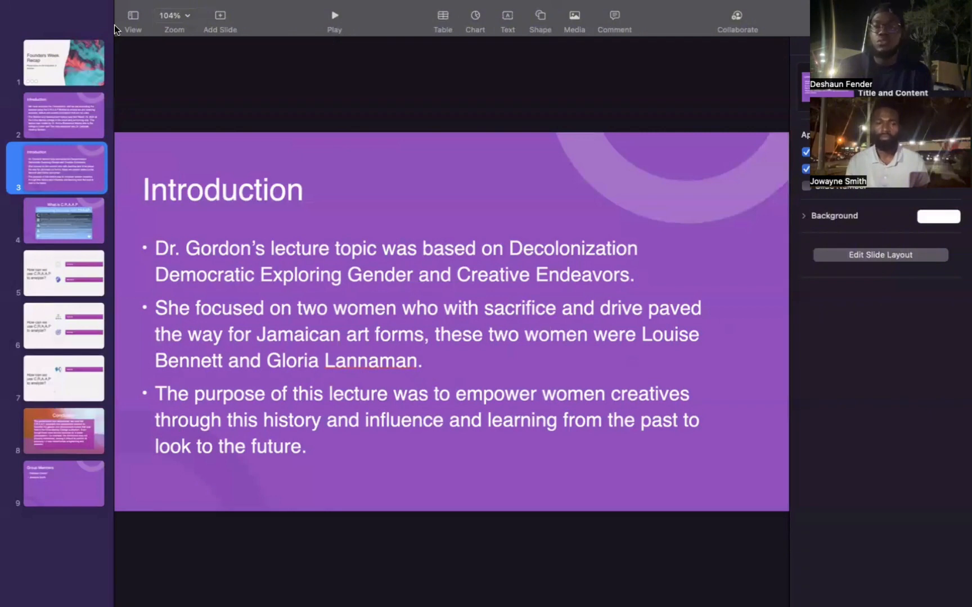
Advance to slide 5, 'How can we use C.R.A.A.P to analyze?' on Currency and Relevance.
key(Down)
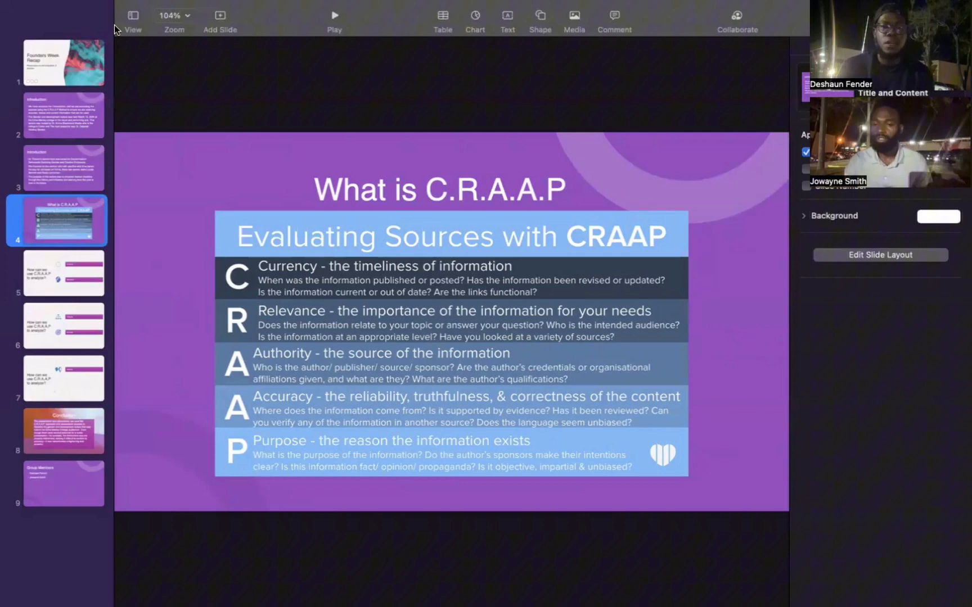
Advance to slide 6, the C.R.A.A.P analysis slide covering Authority and Accuracy.
key(Down)
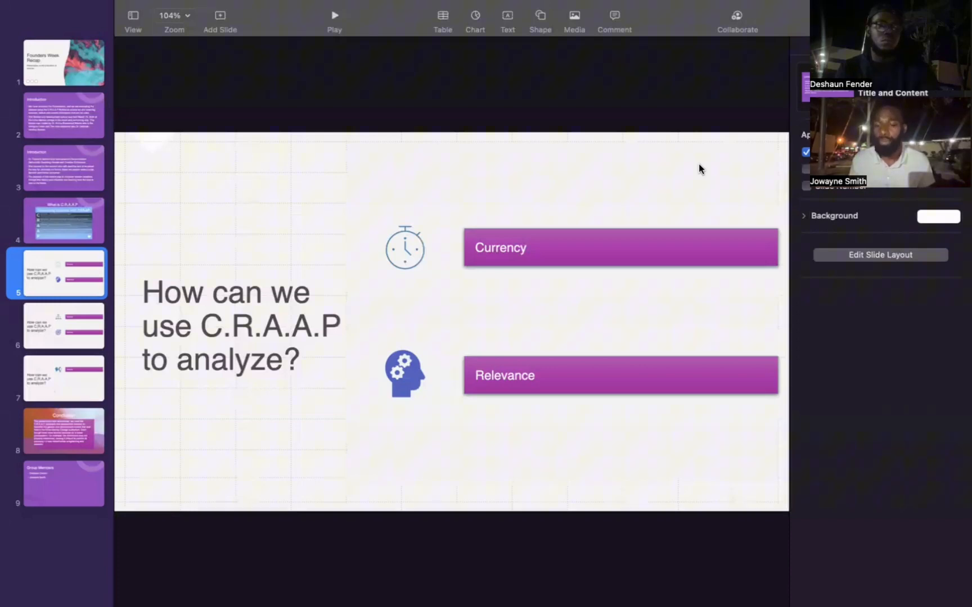
Step through the remaining C.R.A.A.P analysis slides to reach slide 8, the Conclusion.
key(Down)
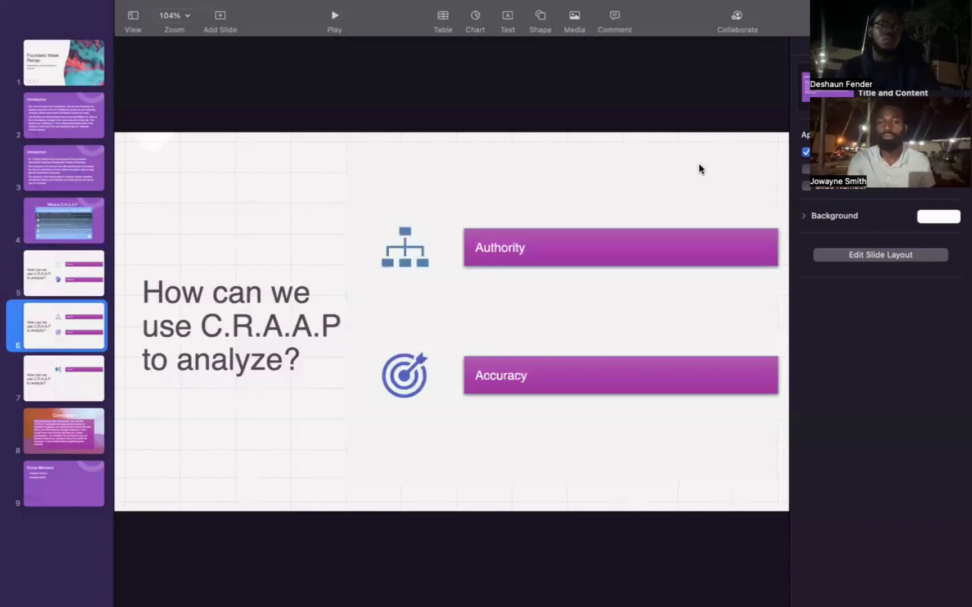
key(Down)
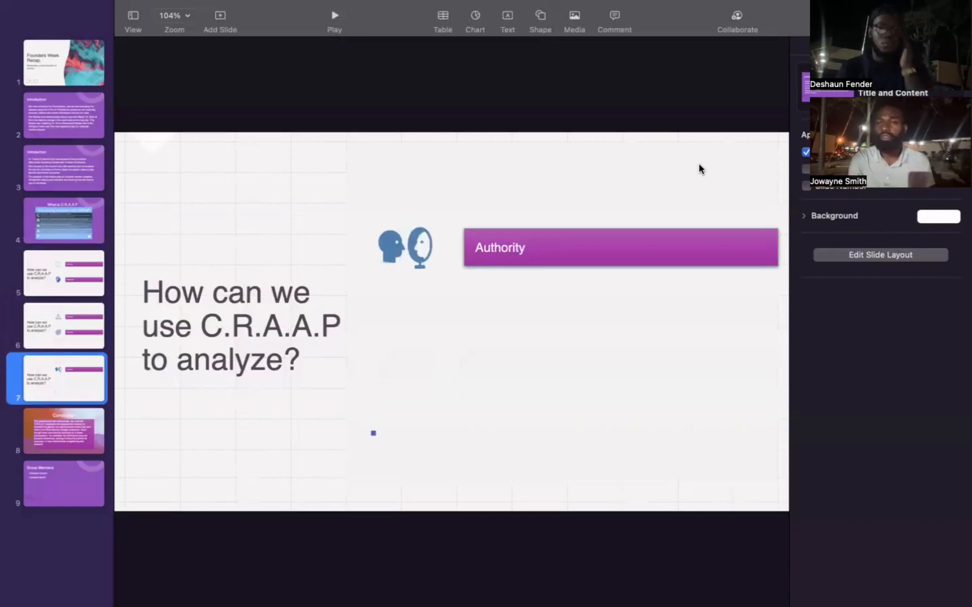
key(Down)
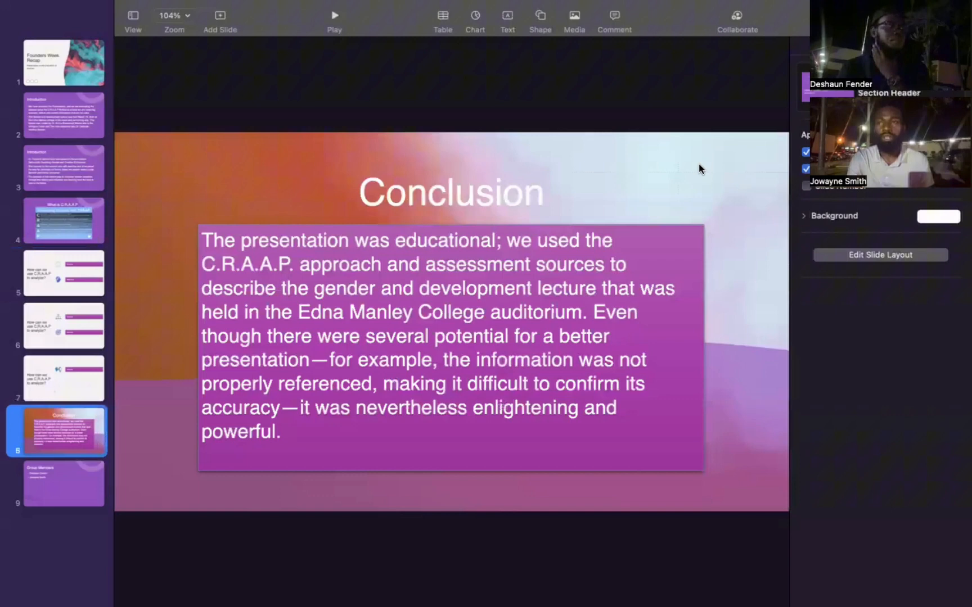